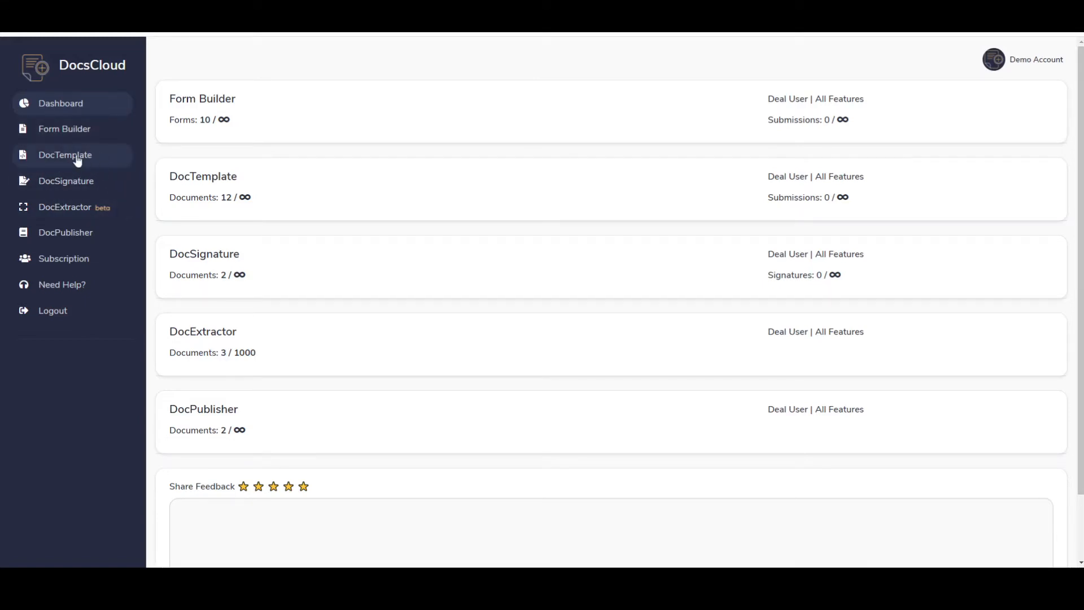
Open the DocTemplate section and start a new blank template.
left_click(77, 161)
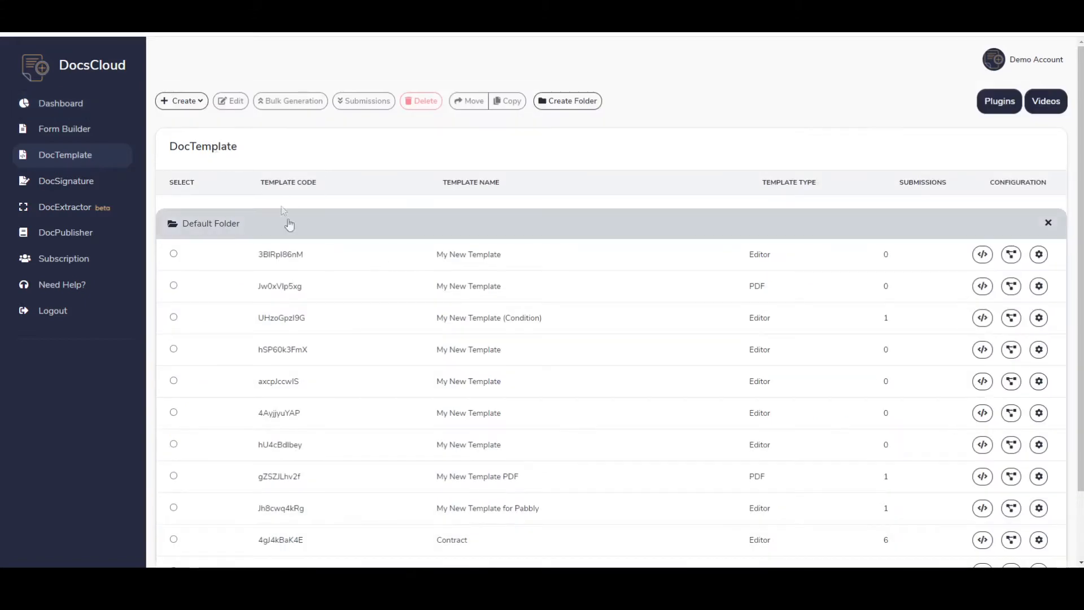
scroll(362, 316, "down", 2)
scroll(365, 409, "up", 2)
left_click(198, 104)
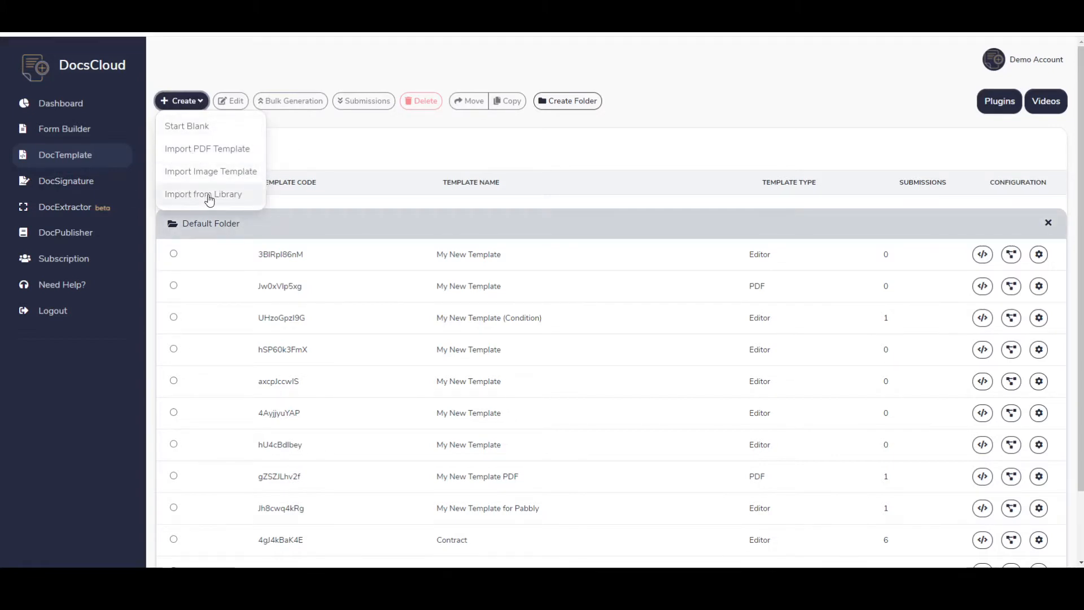
left_click(180, 130)
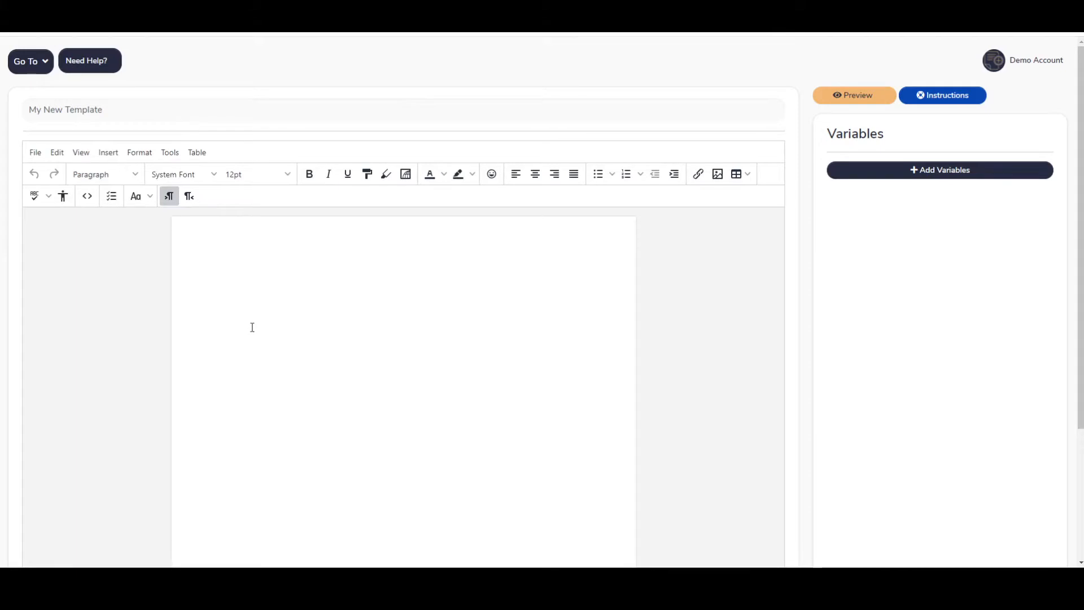
Allow images as input for the template and accept the PDF-only output notice.
scroll(253, 328, "down", 2)
scroll(252, 328, "down", 2)
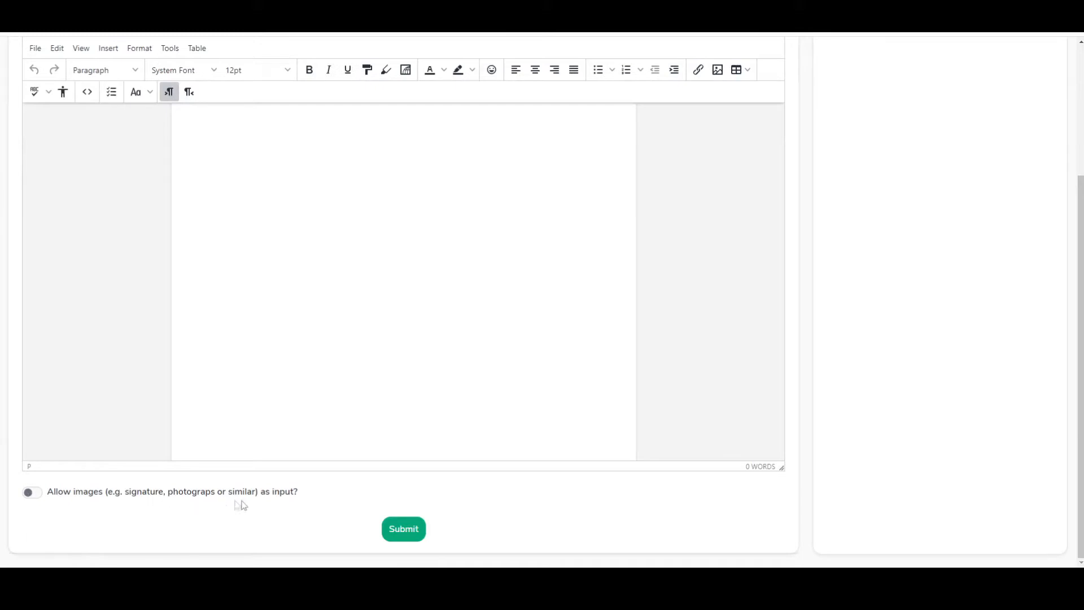
left_click(31, 493)
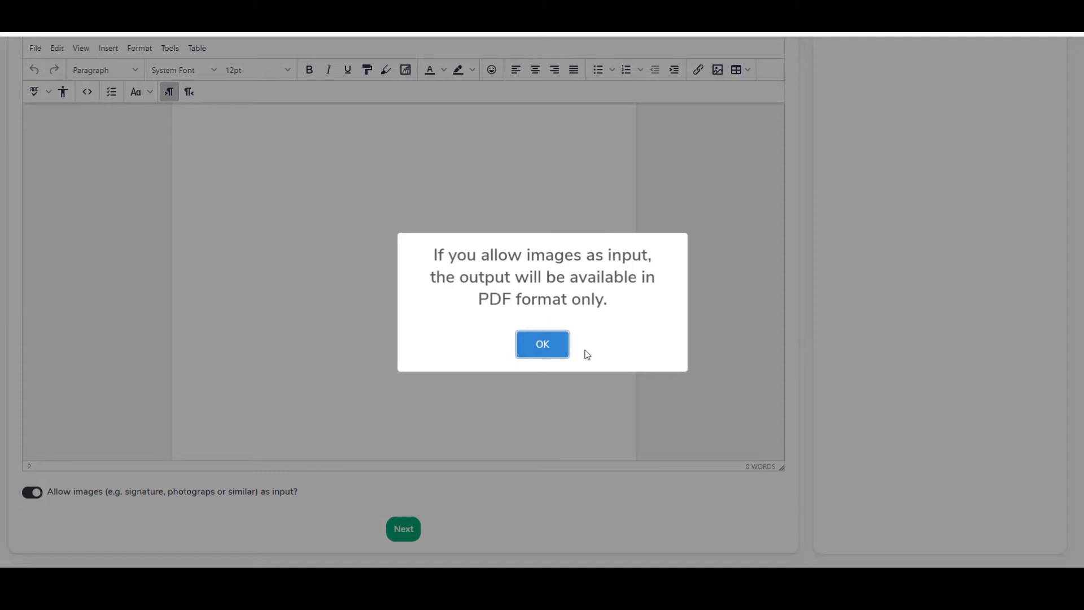
left_click(543, 345)
scroll(573, 356, "up", 2)
Name the template "Business agreement" and begin its body with "This agreement is between".
left_click(495, 394)
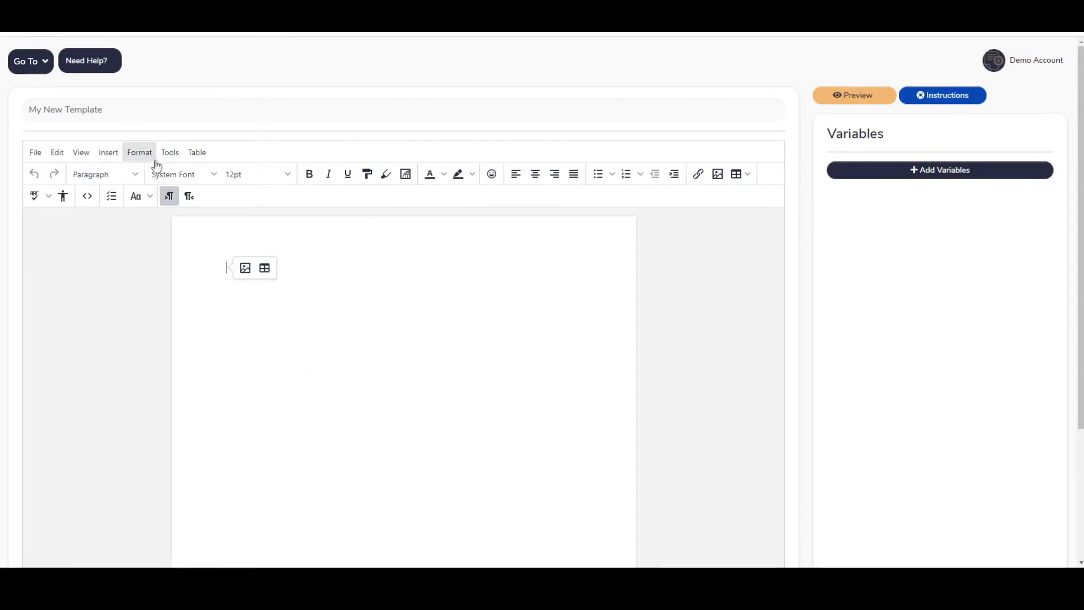
left_click(162, 111)
type("Business agreement")
left_click(246, 239)
type("This agreement is between")
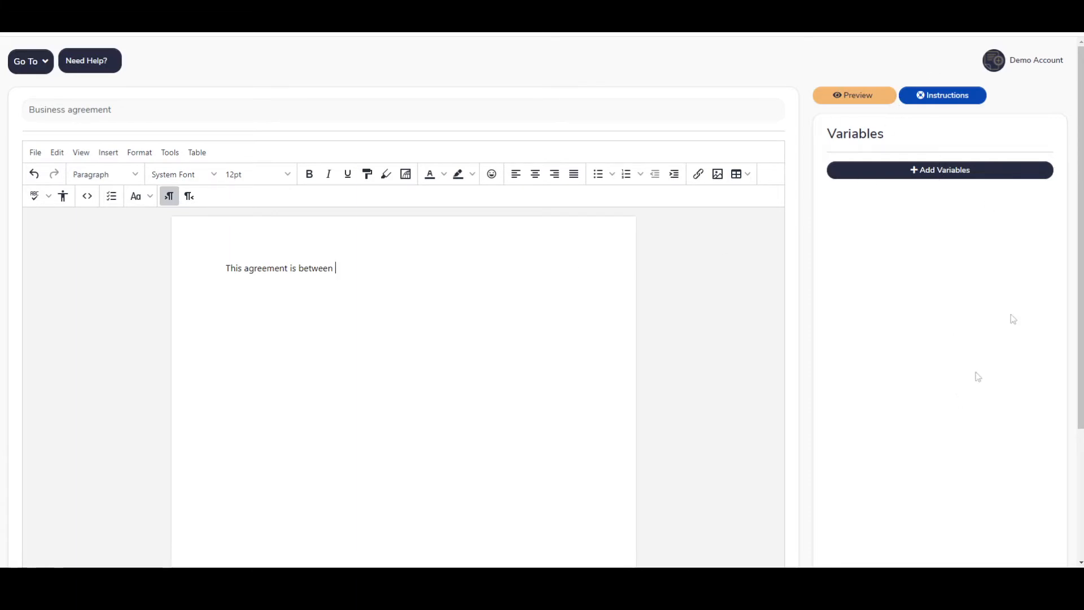
Add two variables to the template, Business Name and Client Name, one per line.
left_click(938, 170)
left_click(546, 269)
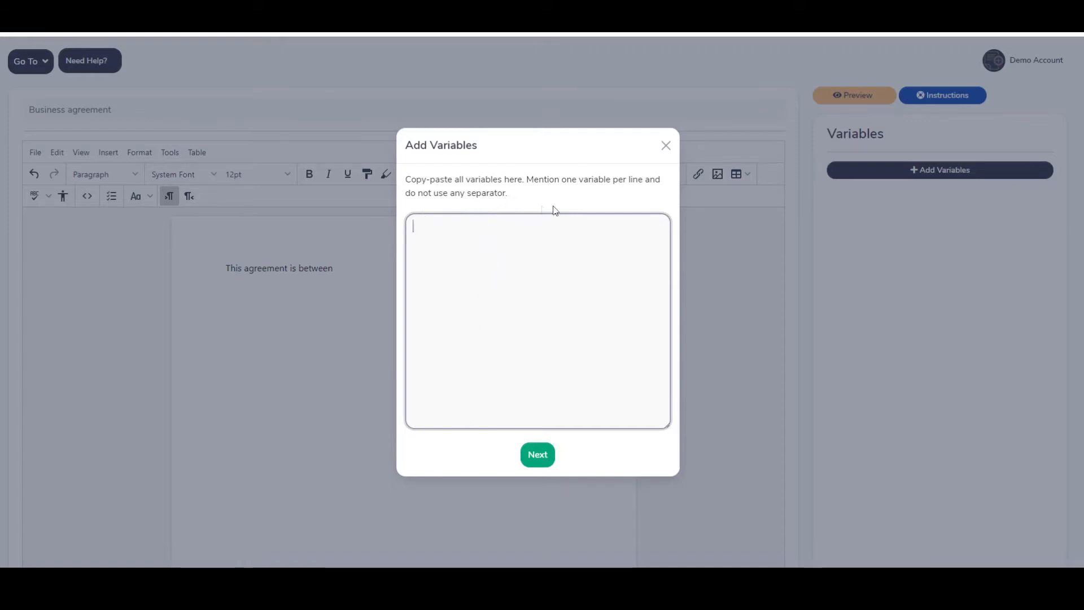
type("Business Name Client Name")
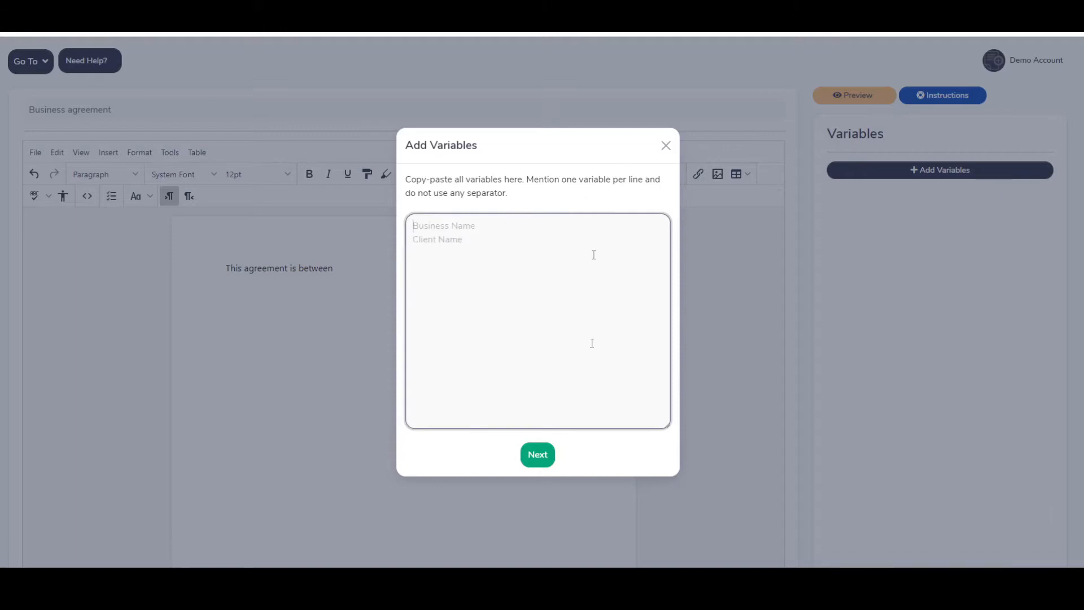
left_click(537, 453)
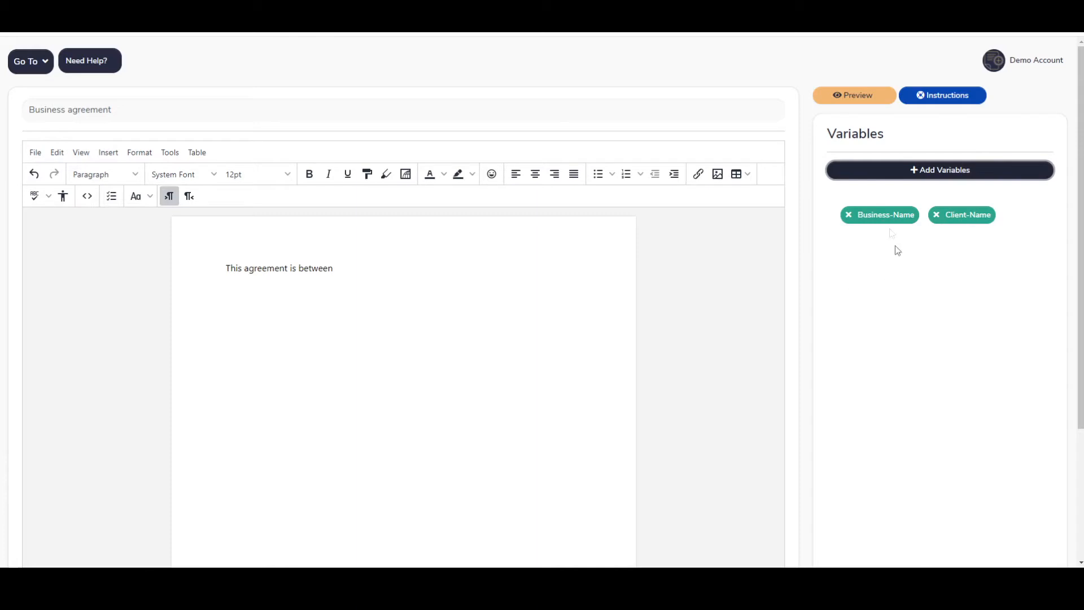
Complete the sentence with the Business-Name variable, the word "and", and the Client-Name variable.
left_click(886, 219)
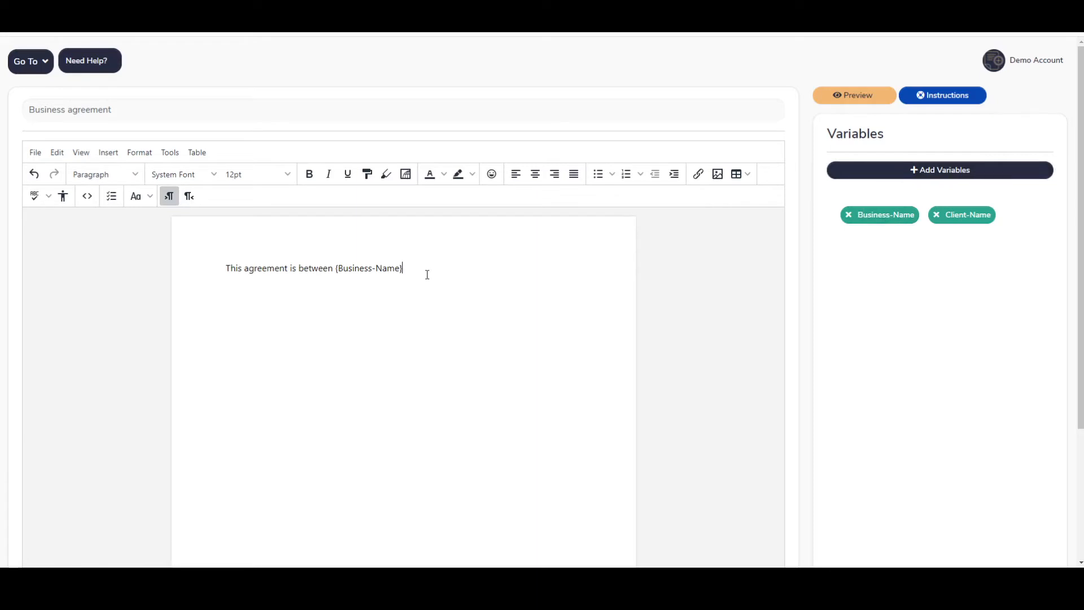
type("nd")
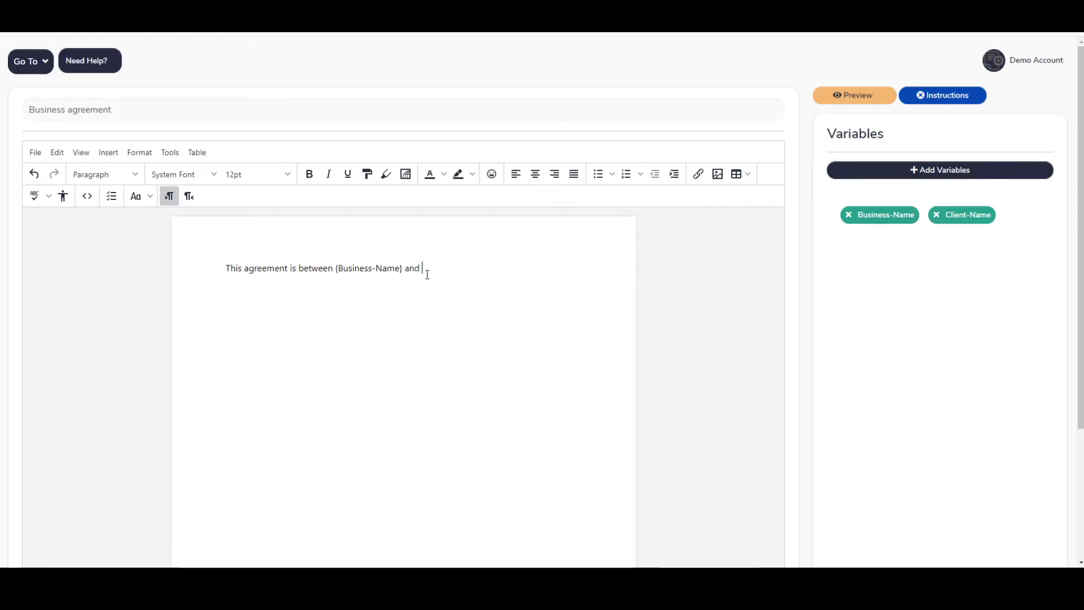
left_click(961, 215)
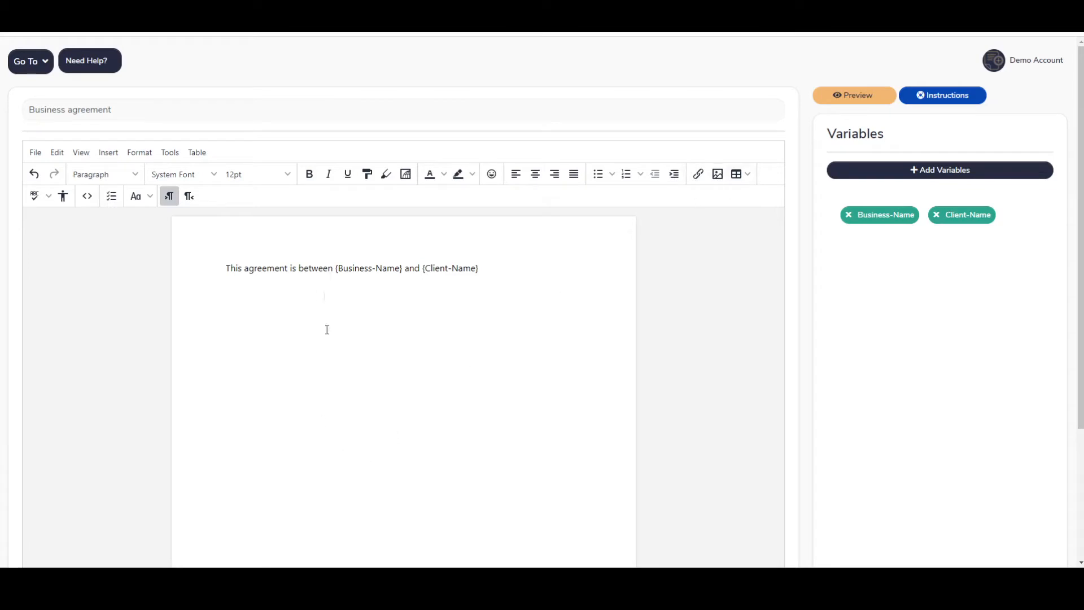
Proceed to the template's image placement page and add an image field named Image1.
scroll(372, 333, "down", 2)
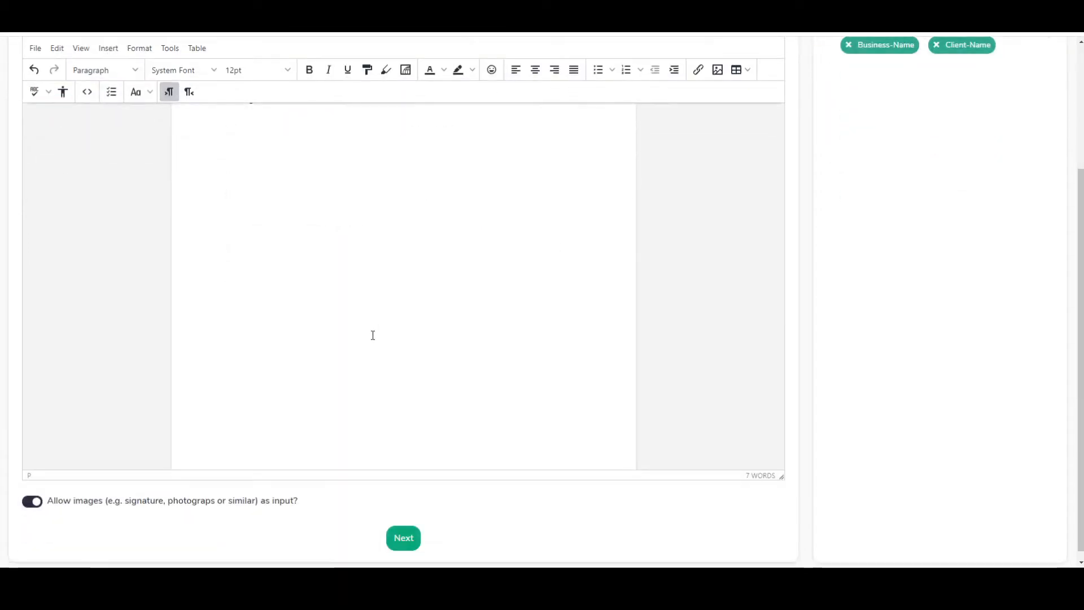
scroll(392, 496, "up", 2)
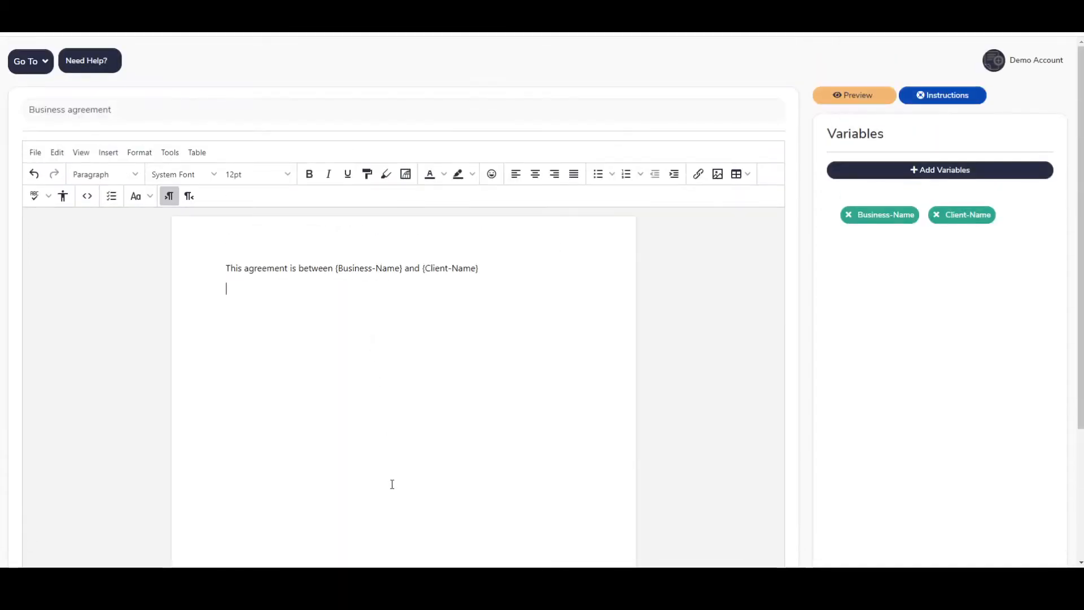
scroll(390, 477, "down", 2)
left_click(402, 530)
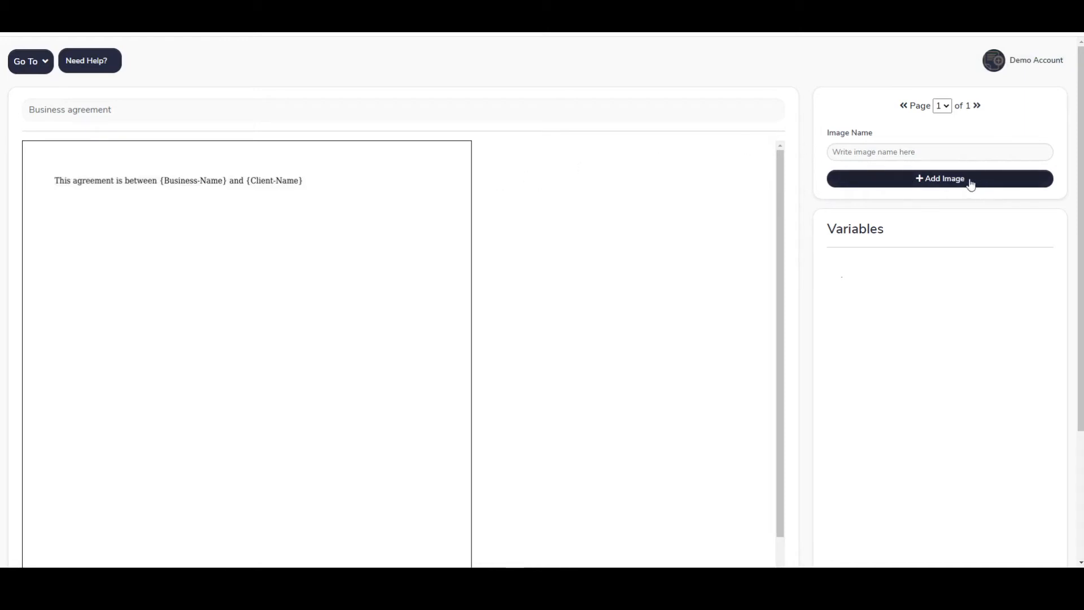
left_click(939, 151)
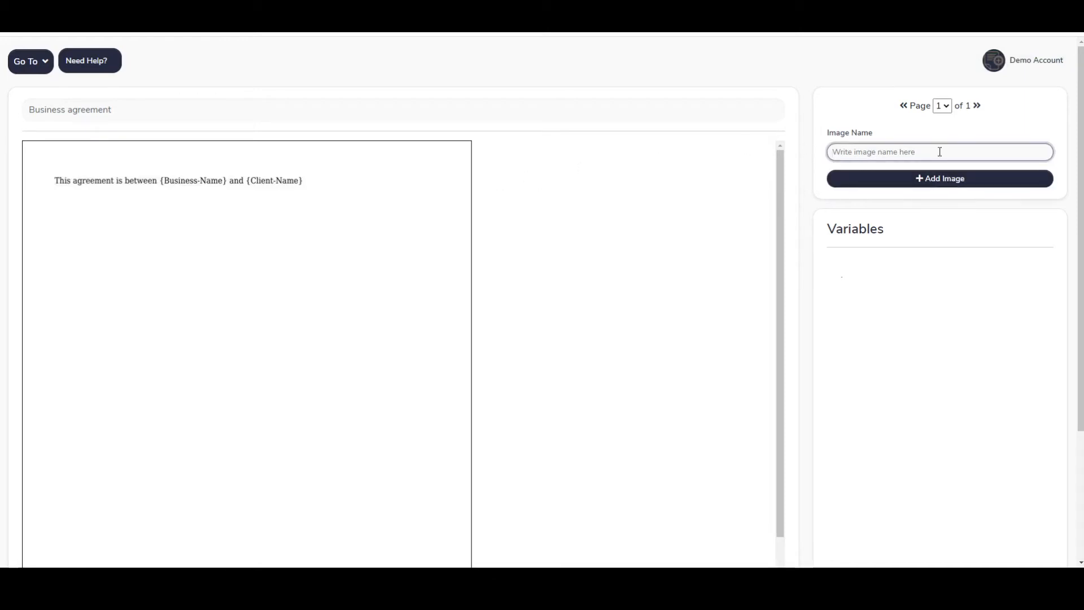
type("Iam")
type("1")
left_click(930, 177)
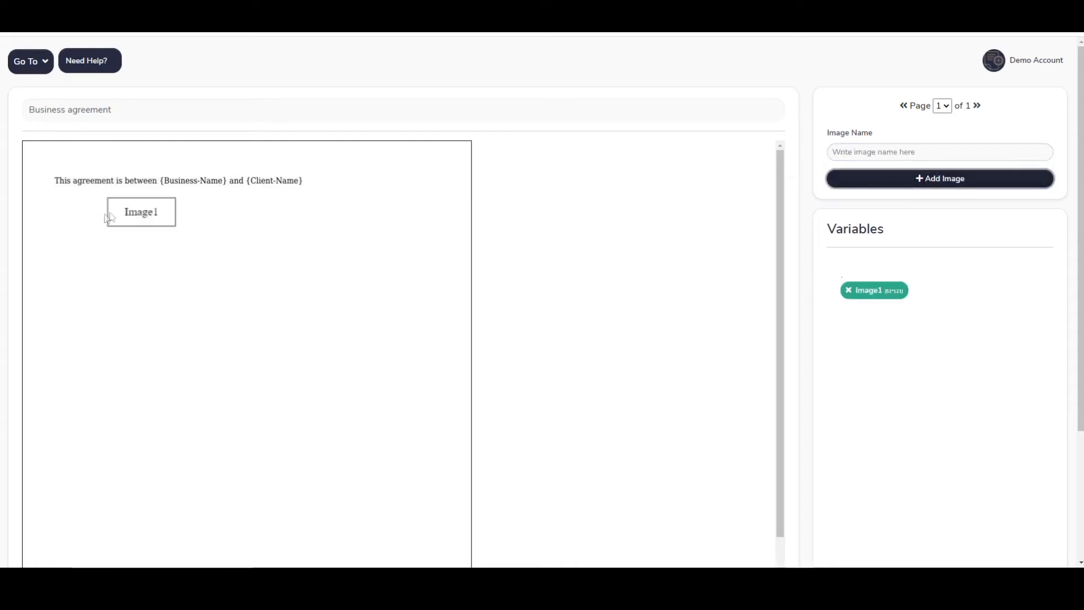
Place the Image1 field beside the agreement sentence near the page's upper edge and enlarge it slightly.
left_click_drag(126, 211, 373, 185)
left_click(373, 185)
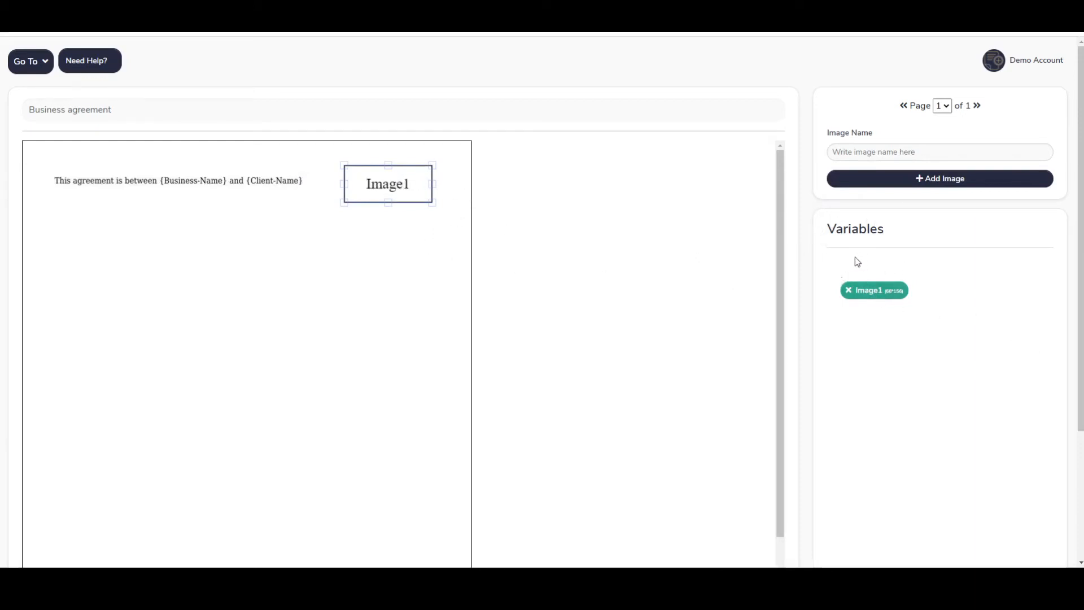
left_click_drag(432, 184, 425, 183)
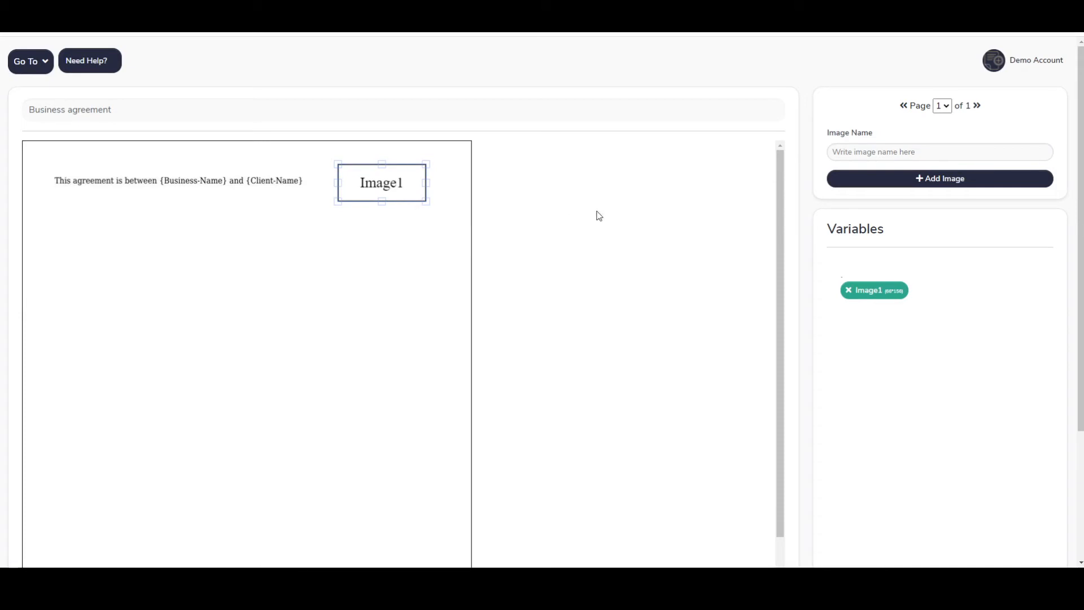
Leave the image placement page and return to the DocTemplate list of templates.
scroll(852, 399, "down", 3)
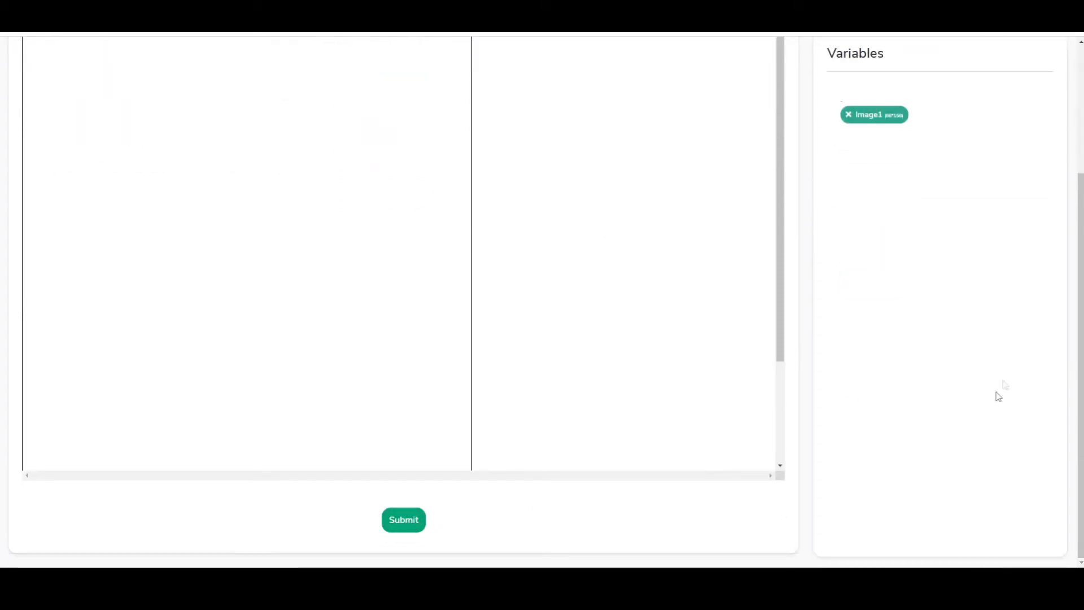
scroll(989, 363, "up", 3)
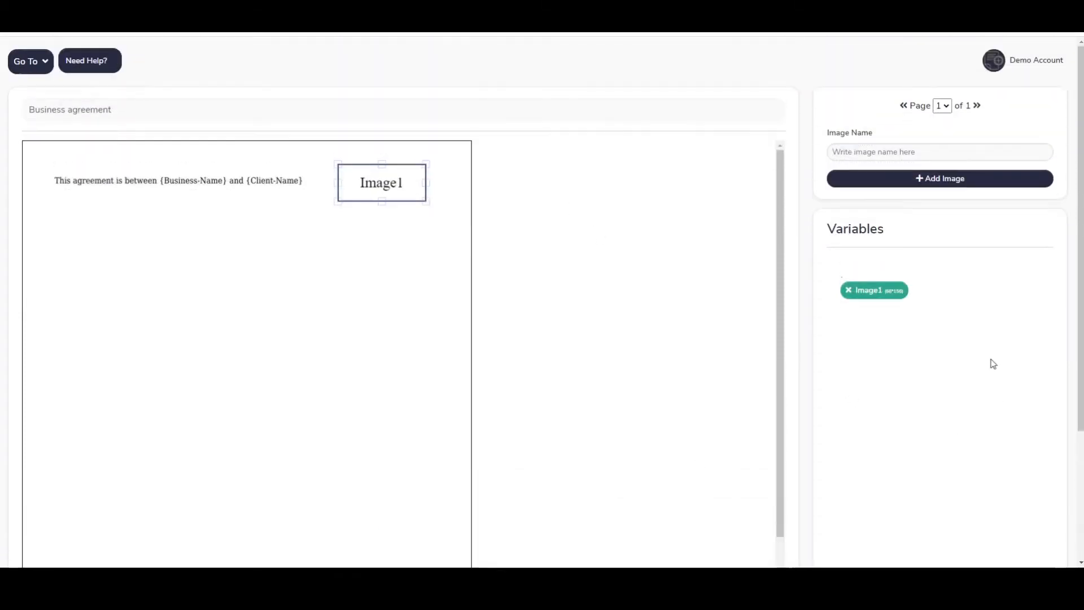
left_click(21, 64)
left_click(42, 143)
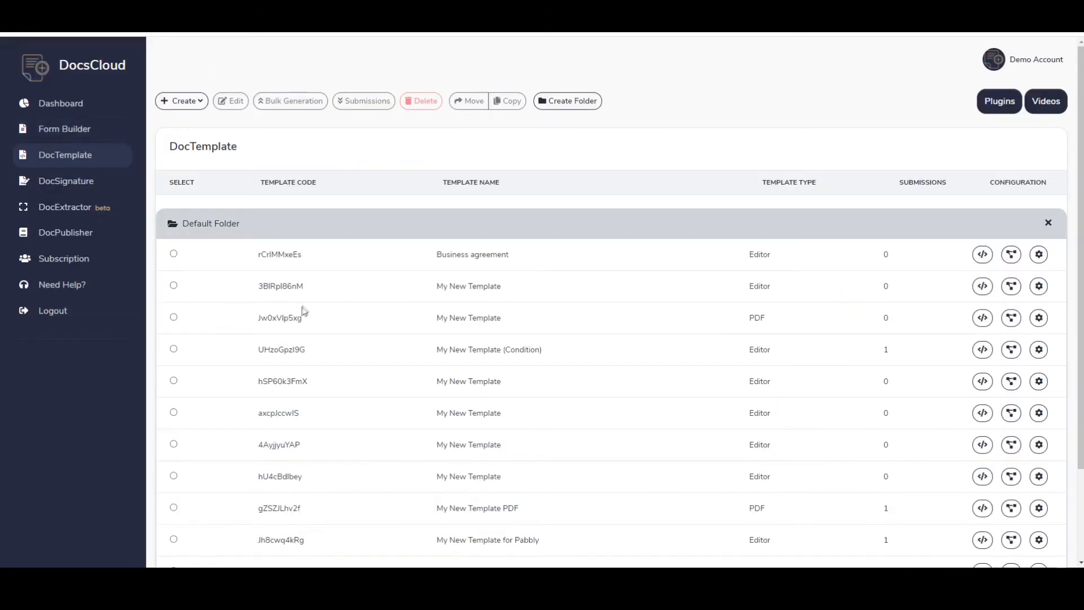
scroll(317, 270, "down", 2)
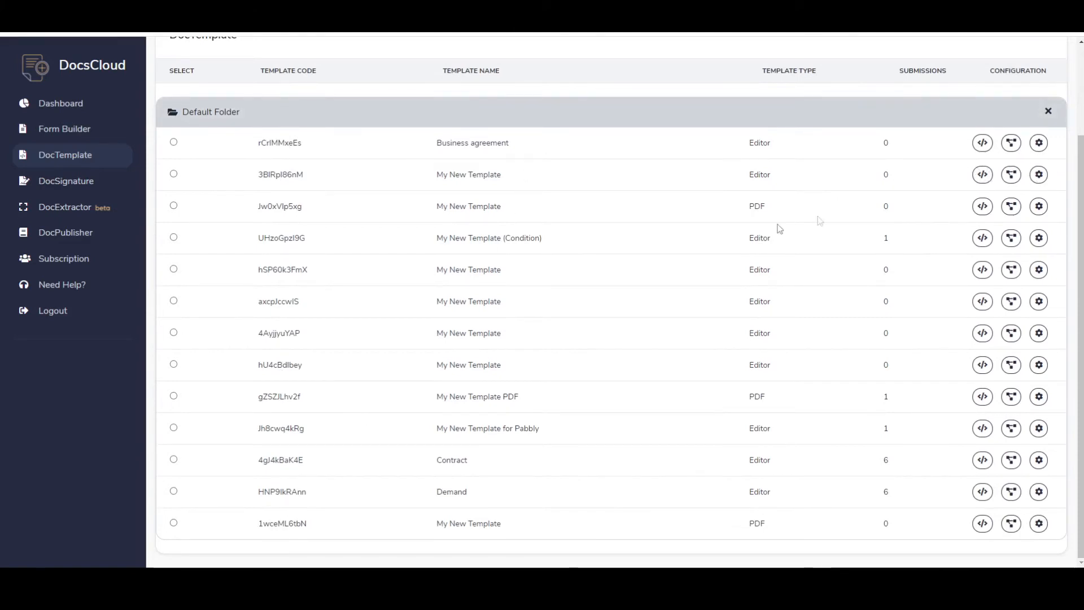
Examine the API integration endpoint and request body of the template just below Business agreement, then close the details.
left_click(982, 175)
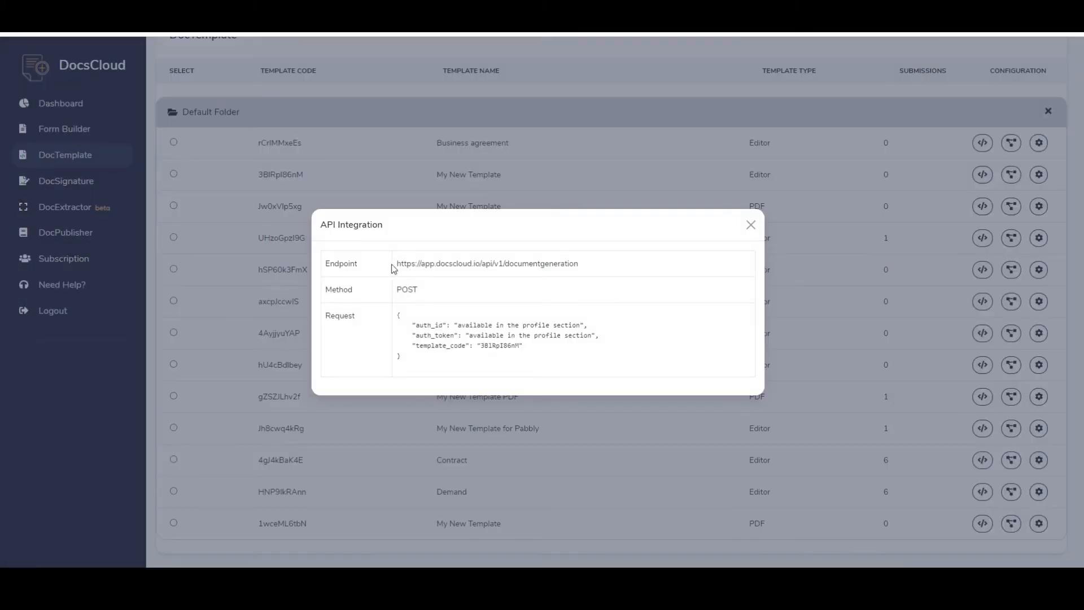
left_click_drag(401, 259, 580, 268)
left_click(580, 267)
left_click_drag(397, 319, 476, 360)
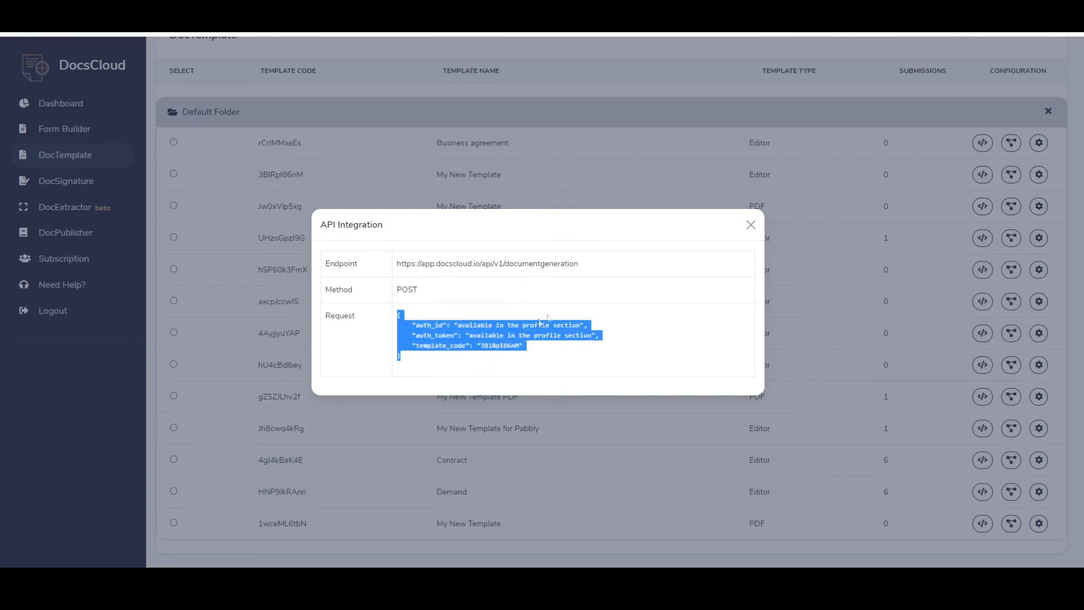
left_click(750, 225)
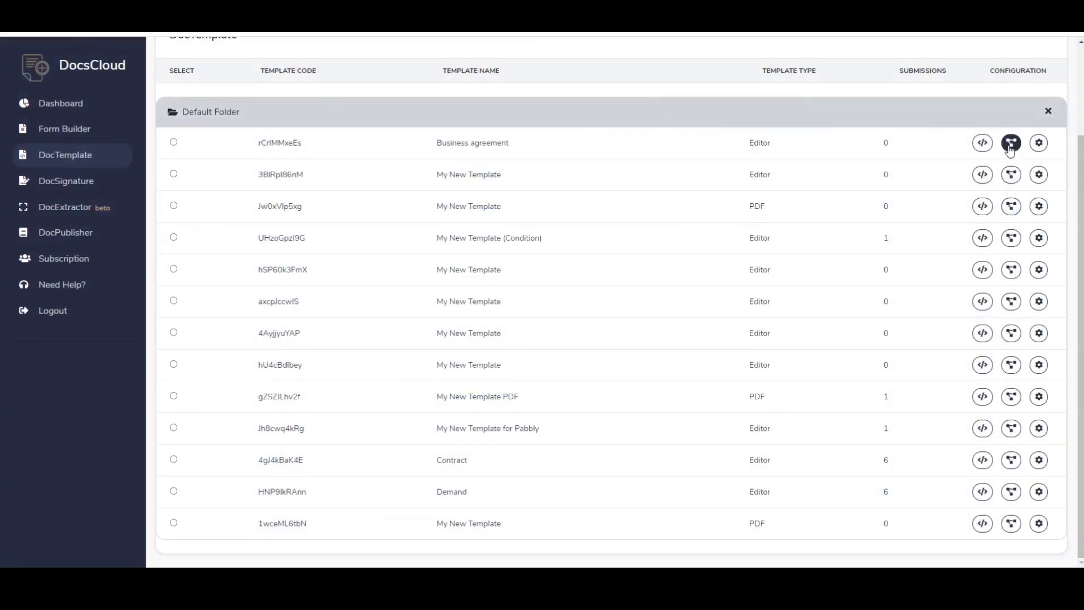
Start a condition on the Business-Name variable with a second value row for the Business agreement template, and clear all conditions.
left_click(1011, 146)
left_click(286, 200)
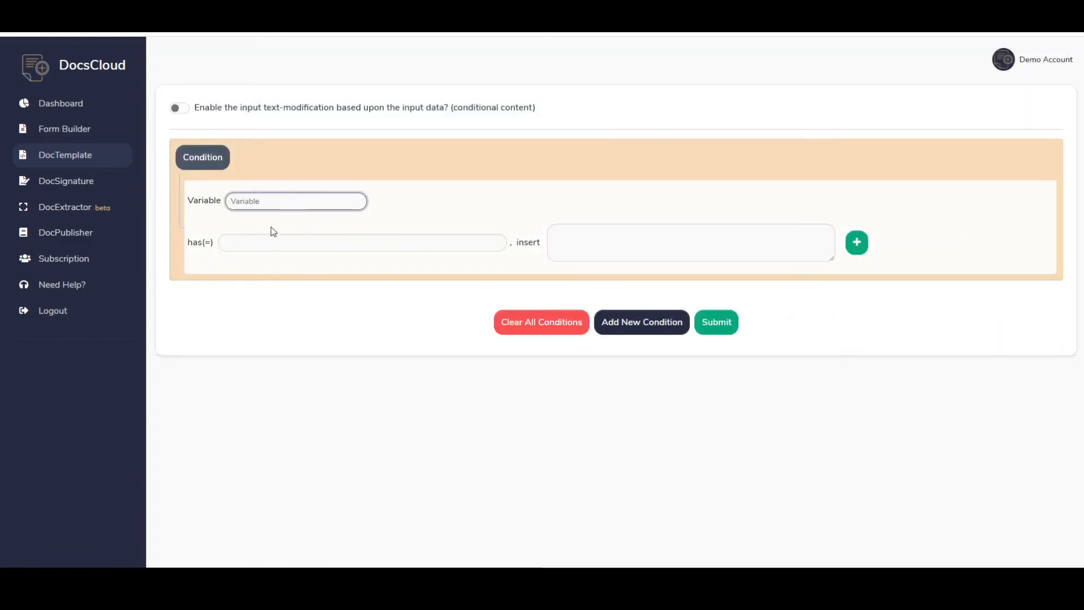
type("Business-Name")
left_click(316, 242)
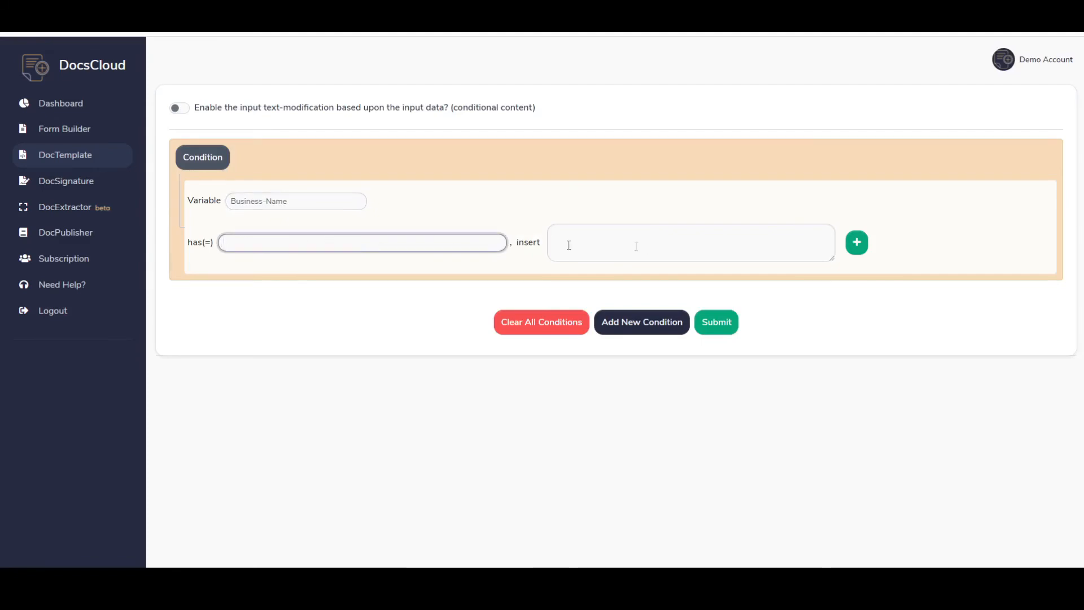
left_click(662, 243)
left_click(856, 243)
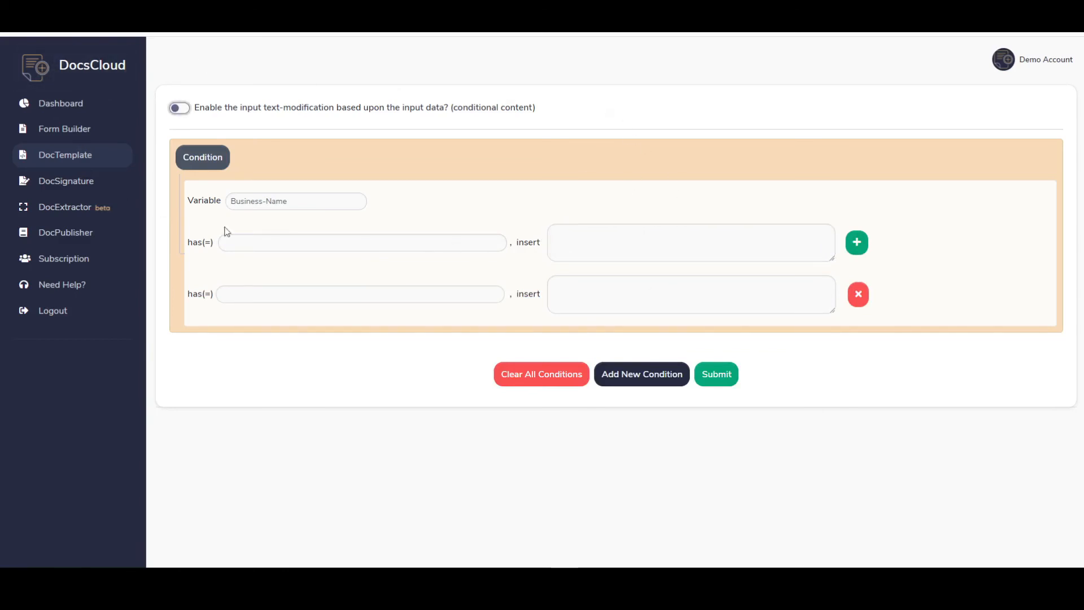
left_click(511, 374)
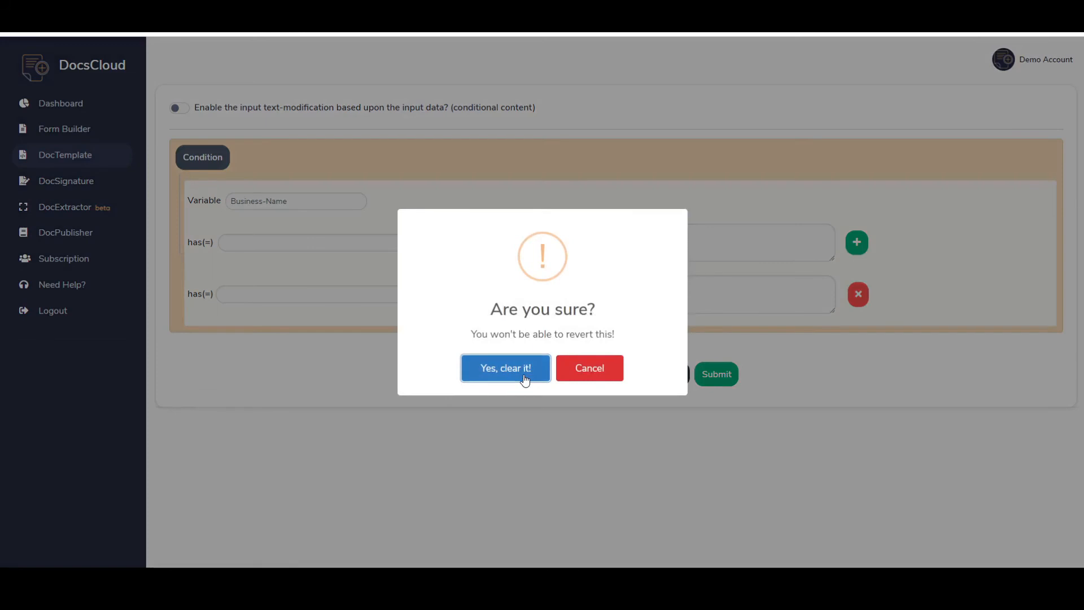
left_click(523, 375)
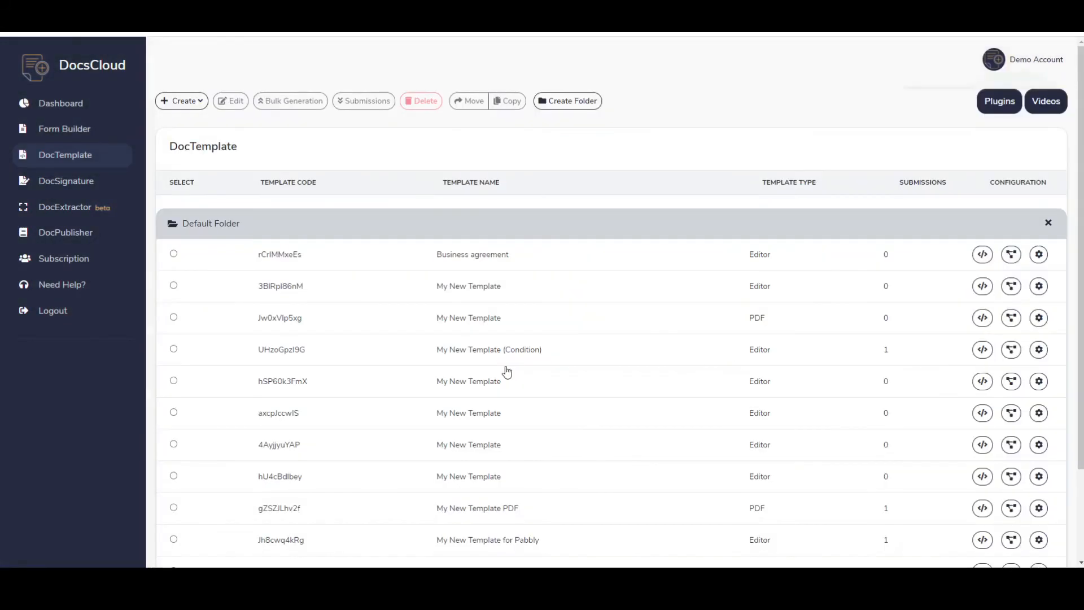
Open the configuration of the template below Business agreement and look at its output format and additional webhook options.
left_click(1039, 288)
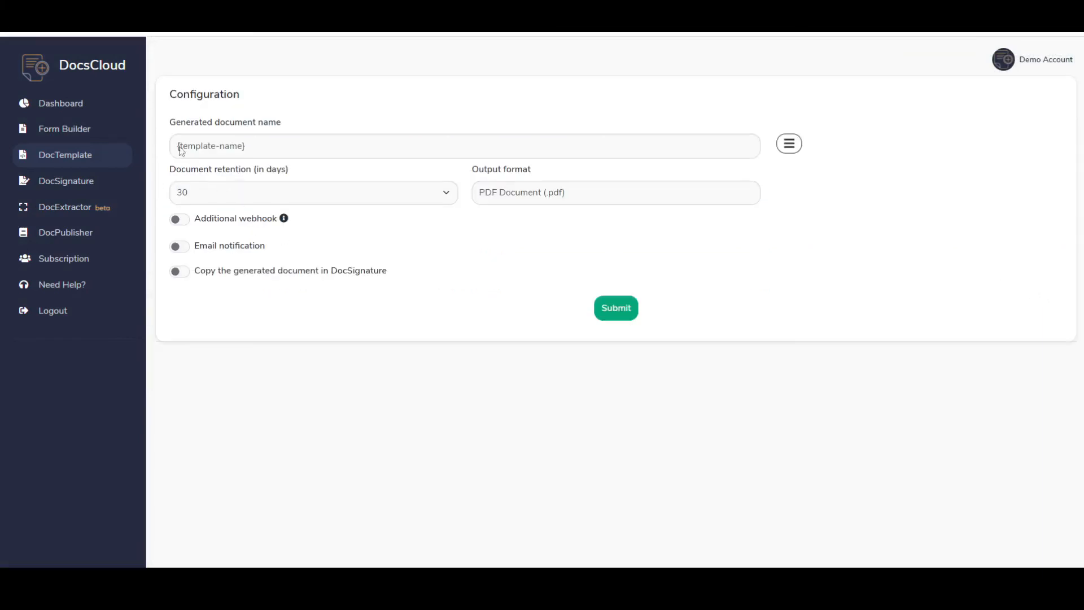
left_click(577, 200)
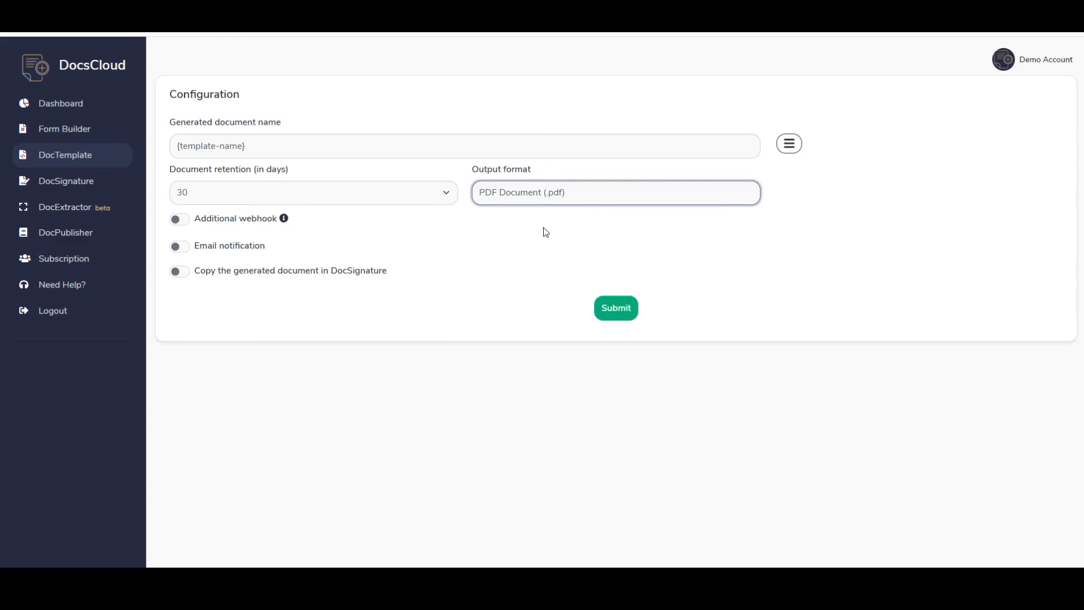
left_click(179, 223)
left_click(317, 257)
left_click(178, 219)
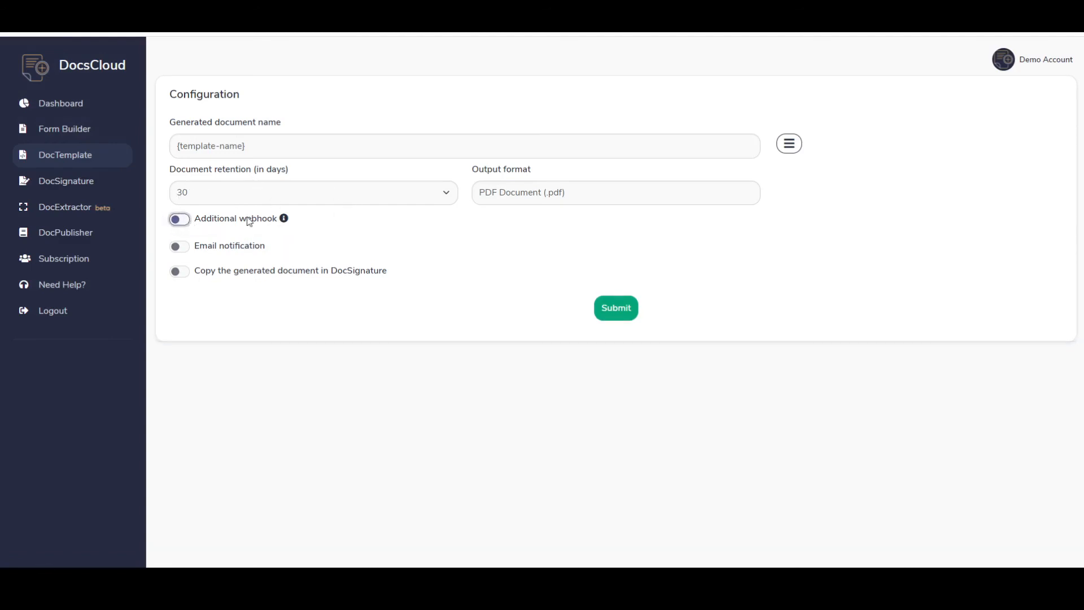
Enable email notification to view its recipient, subject and message fields, and disable it.
left_click(180, 247)
left_click(181, 246)
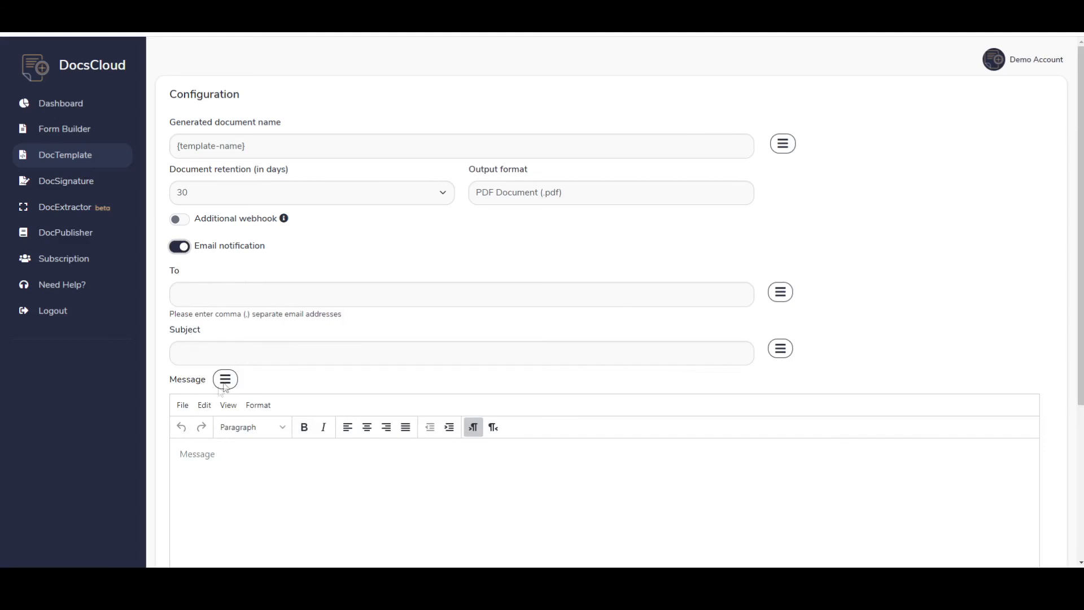
left_click(180, 247)
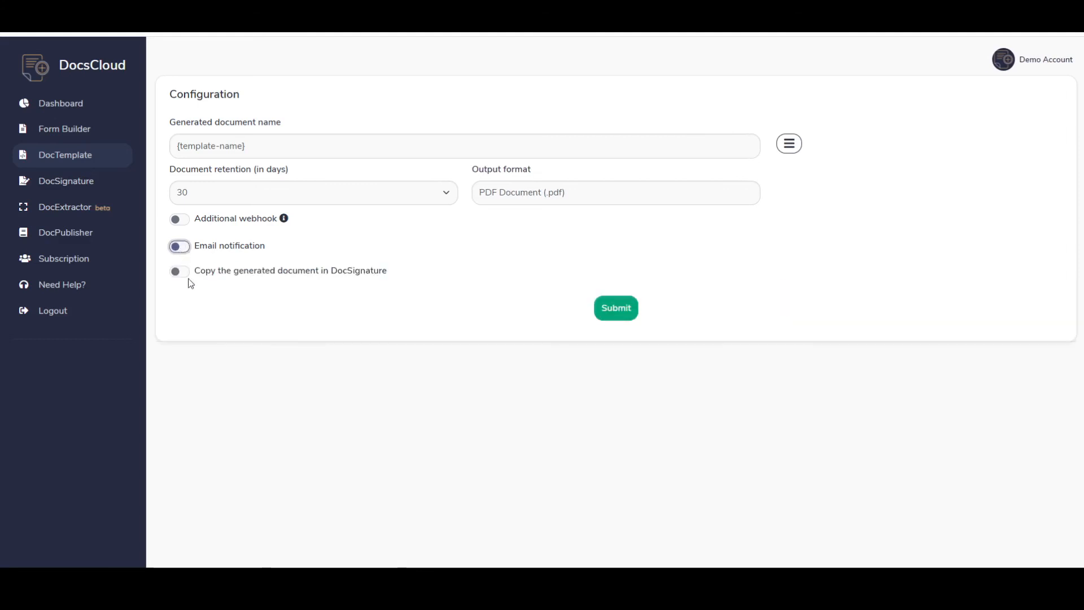